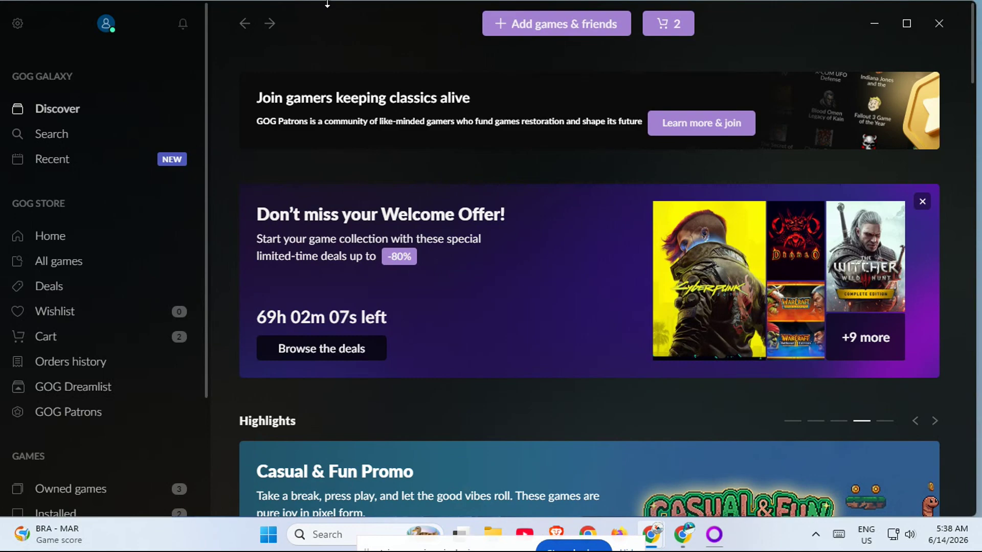
Open the Windows Virus & threat protection settings and turn off Real-time protection.
{"action": "key", "text": "super"}
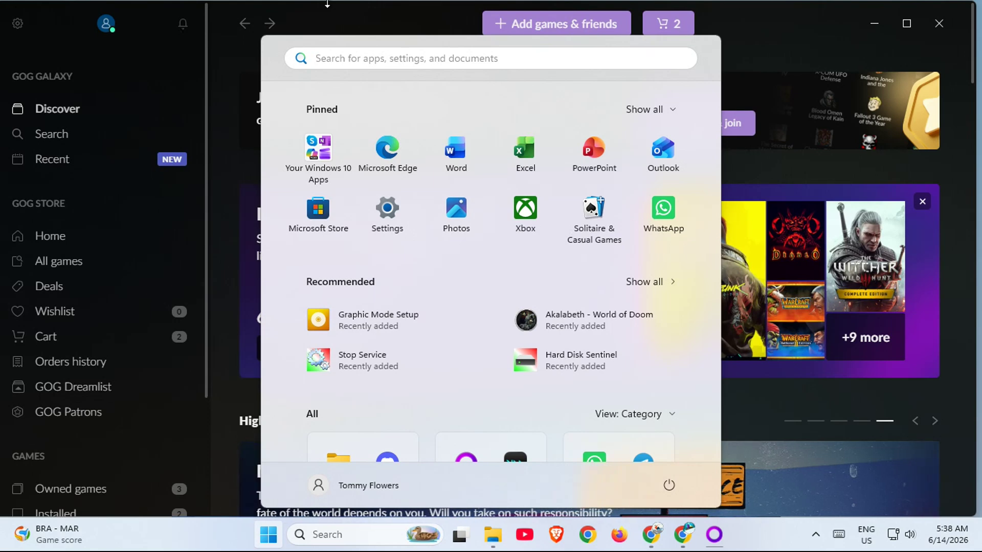
{"action": "type", "text": "vi"}
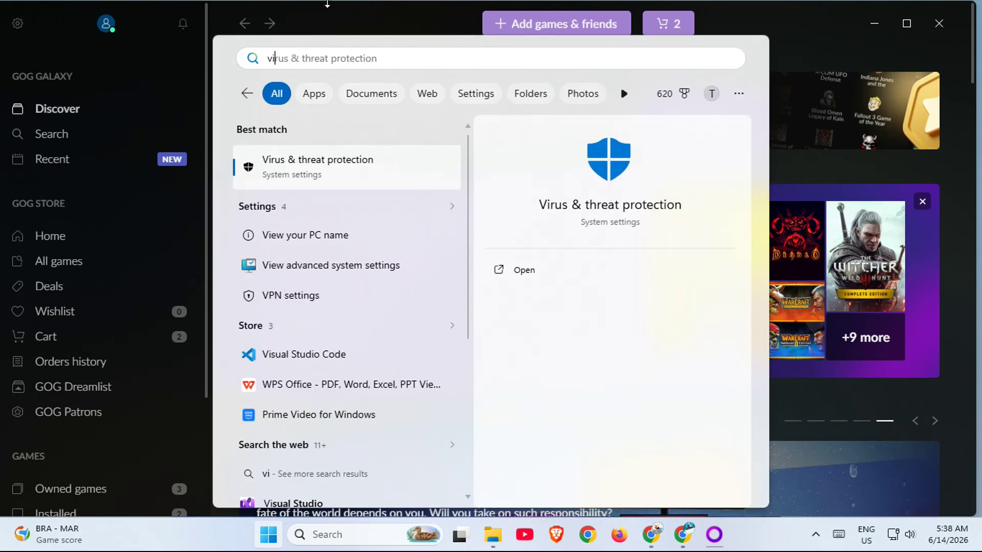
{"action": "left_click", "coordinate": [353, 169]}
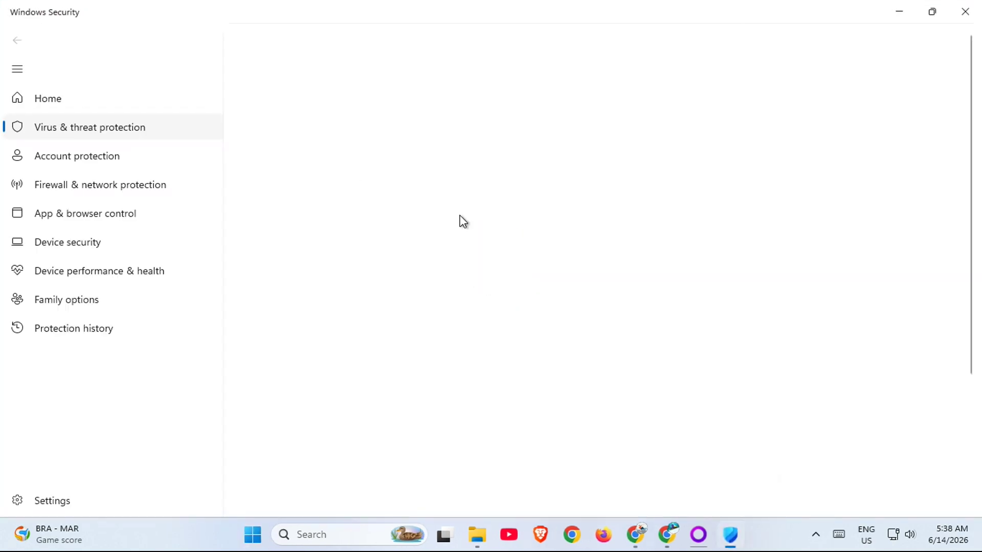
{"action": "scroll", "coordinate": [309, 291], "scroll_direction": "down", "scroll_amount": 2}
{"action": "scroll", "coordinate": [294, 332], "scroll_direction": "up", "scroll_amount": 1}
{"action": "left_click", "coordinate": [287, 362]}
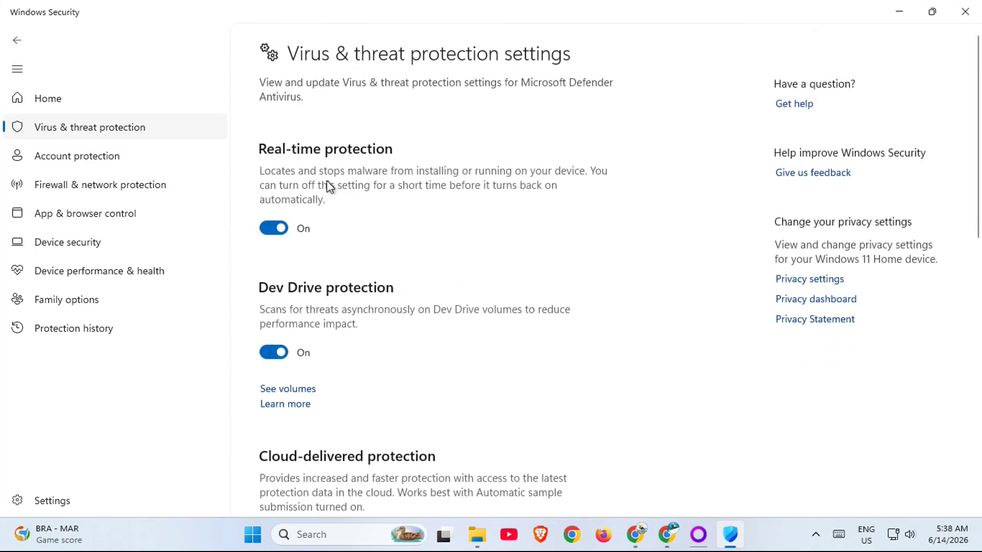
{"action": "left_click", "coordinate": [271, 228]}
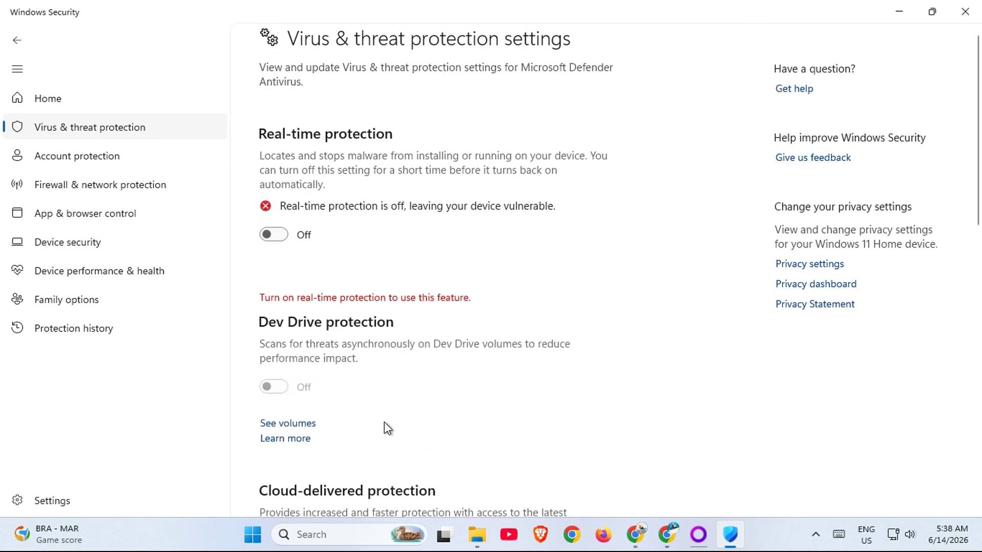
Review the Defender exclusions for GalaxyClient.exe and GalaxyClientService.exe, and close Windows Security.
{"action": "scroll", "coordinate": [309, 465], "scroll_direction": "down", "scroll_amount": 5}
{"action": "scroll", "coordinate": [309, 463], "scroll_direction": "down", "scroll_amount": 3}
{"action": "scroll", "coordinate": [302, 480], "scroll_direction": "up", "scroll_amount": 5}
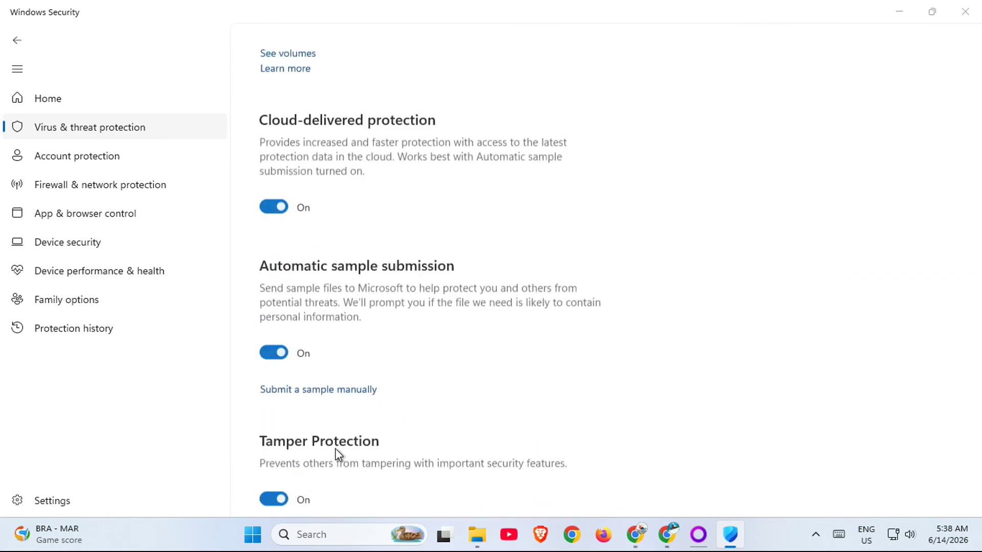
{"action": "left_click", "coordinate": [471, 124]}
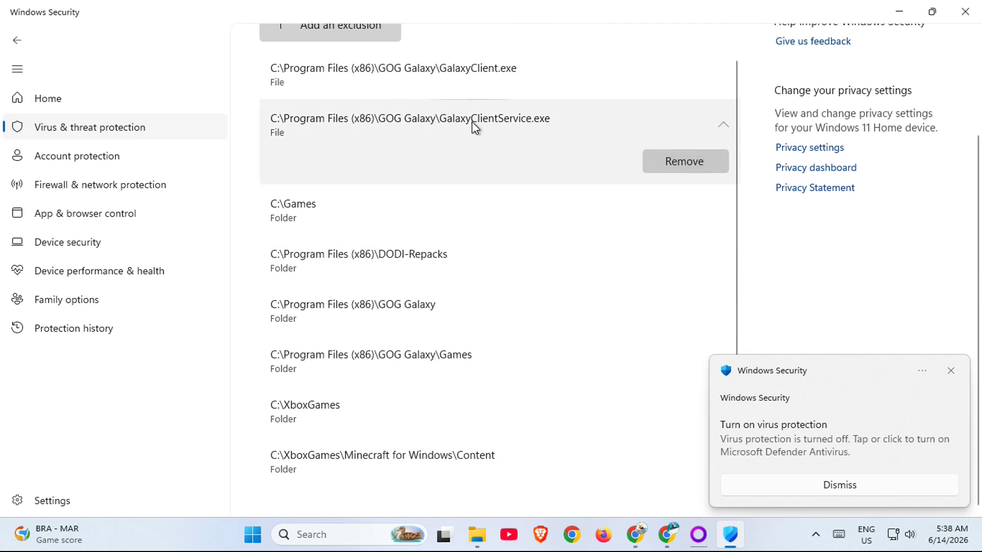
{"action": "left_click", "coordinate": [466, 92]}
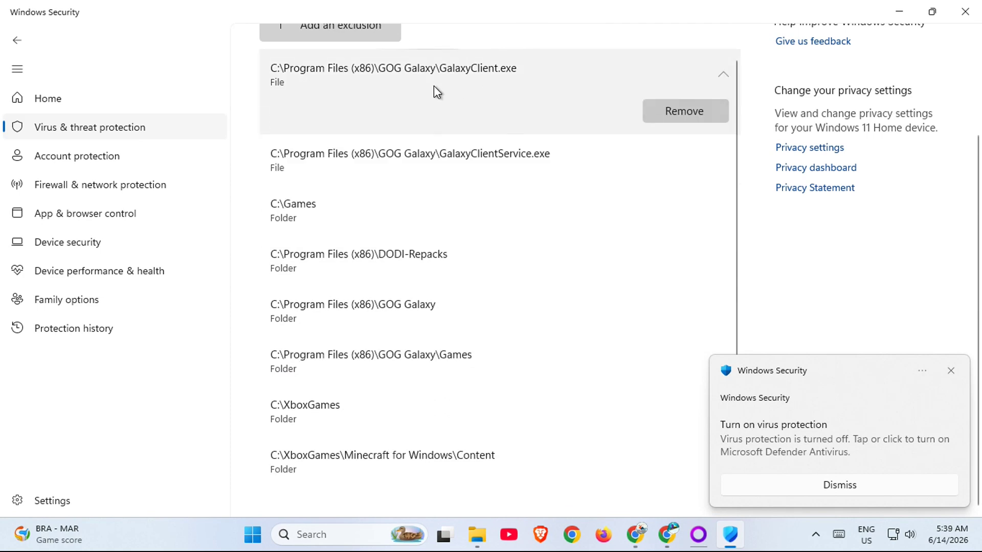
{"action": "scroll", "coordinate": [620, 186], "scroll_direction": "up", "scroll_amount": 3}
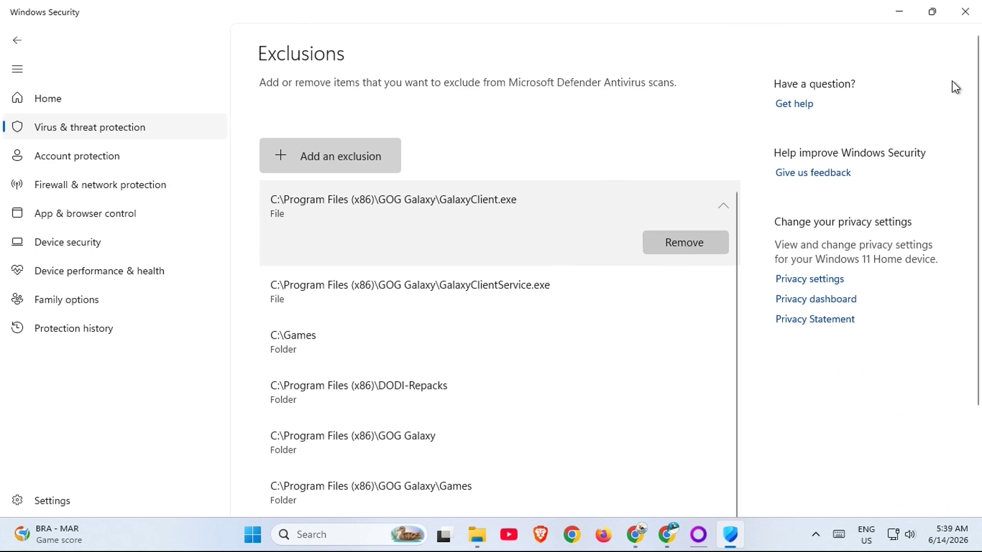
{"action": "left_click", "coordinate": [965, 11]}
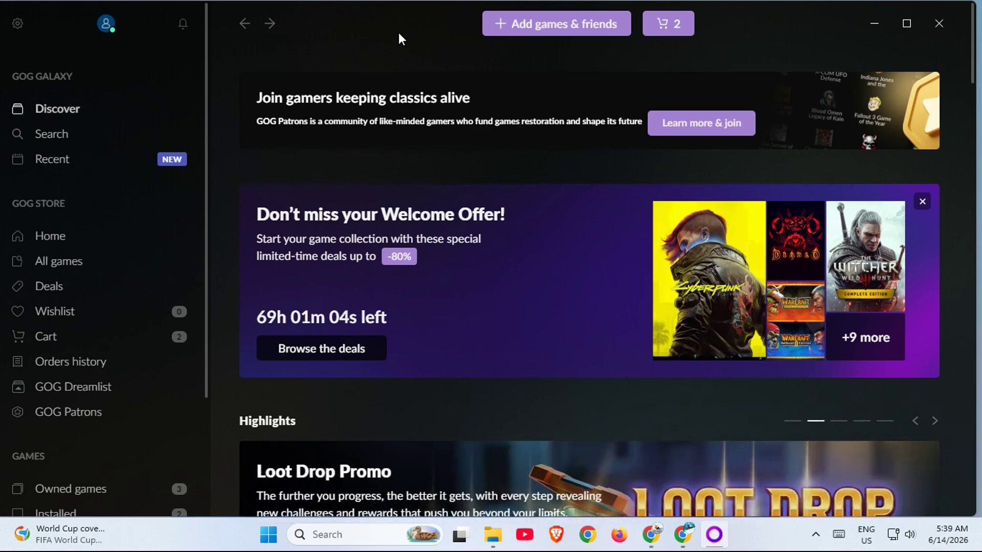
Switch to File Explorer and open the GOG Galaxy folder inside Program Files (x86) on Local Disk (C:).
{"action": "left_click", "coordinate": [492, 534]}
{"action": "left_click", "coordinate": [71, 453]}
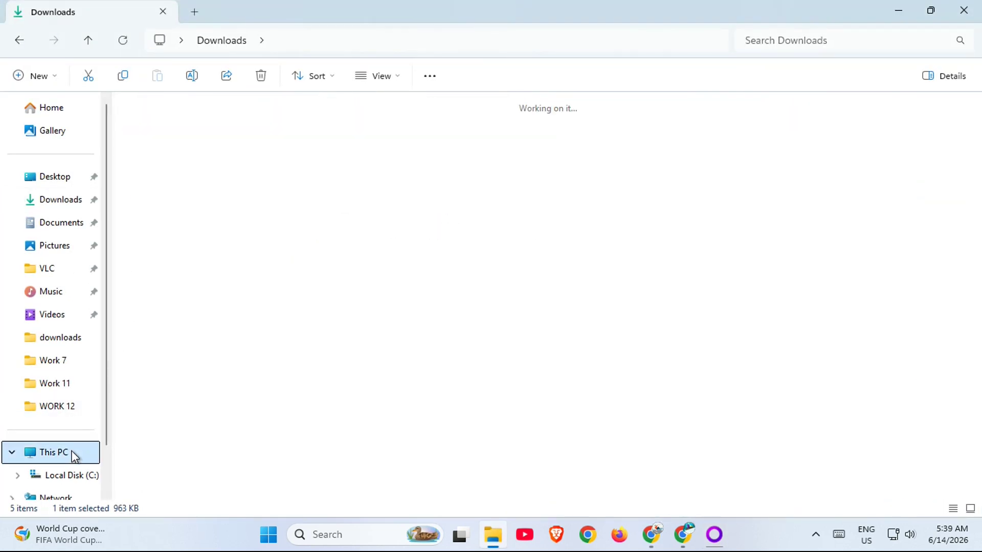
{"action": "double_click", "coordinate": [230, 136]}
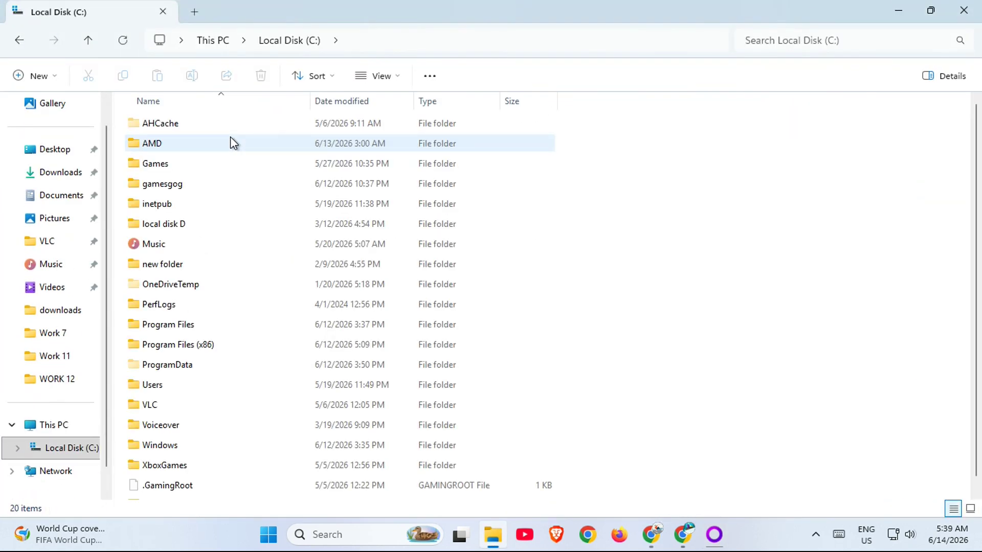
{"action": "double_click", "coordinate": [186, 339]}
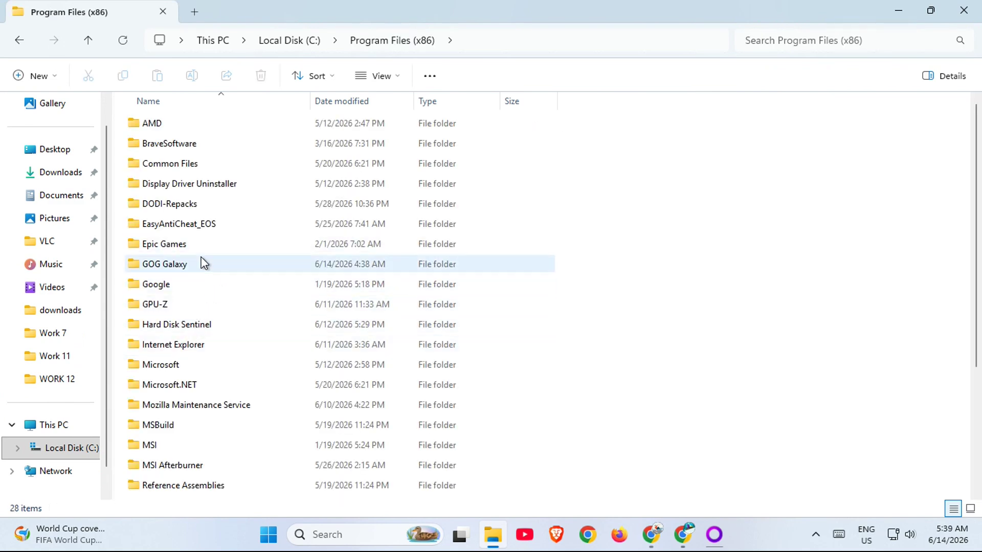
{"action": "double_click", "coordinate": [196, 263]}
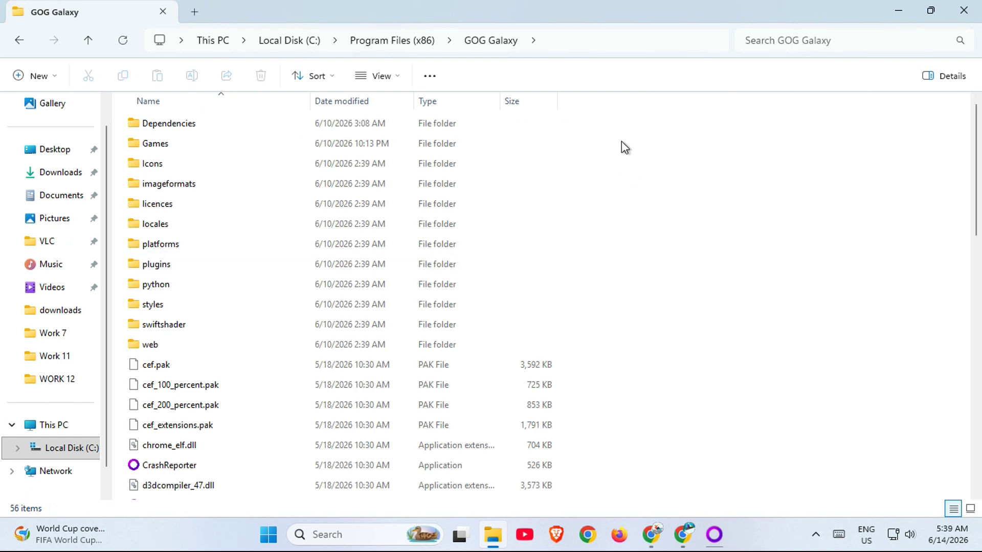
Open the Dependencies folder's name for editing.
{"action": "right_click", "coordinate": [442, 123]}
{"action": "left_click", "coordinate": [550, 151]}
{"action": "left_click", "coordinate": [214, 125]}
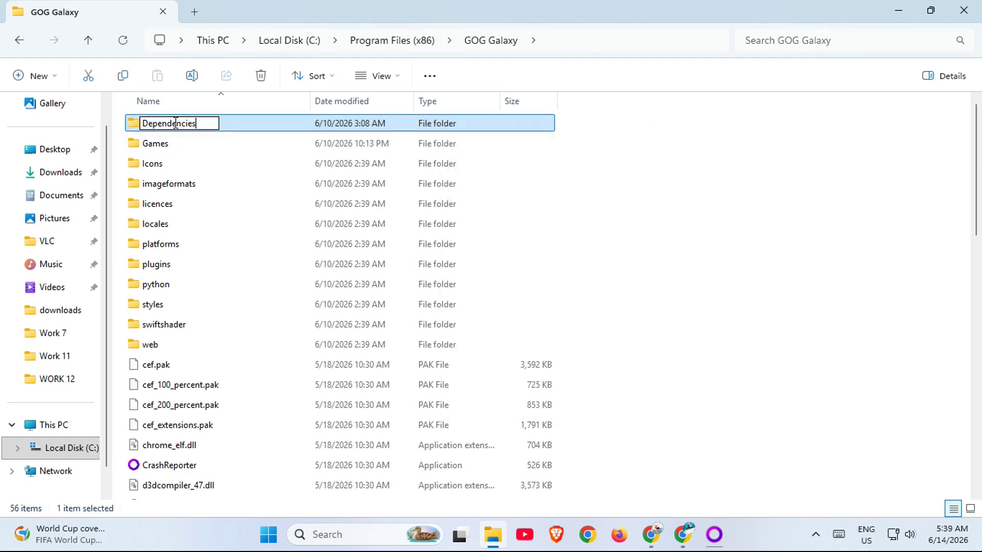
{"action": "key", "text": "Return"}
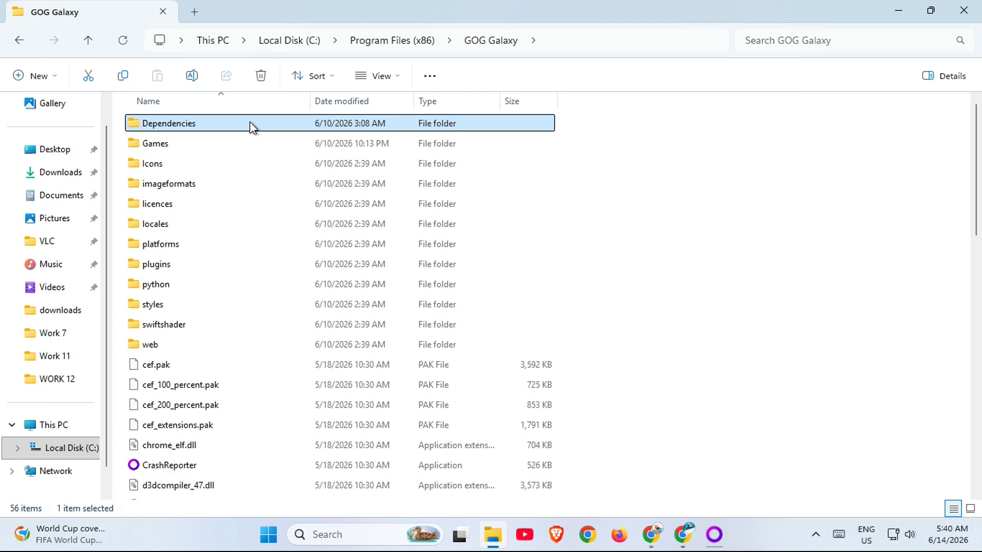
Restart GOG Galaxy from the desktop, closing the File Explorer window as well.
{"action": "left_click", "coordinate": [715, 534]}
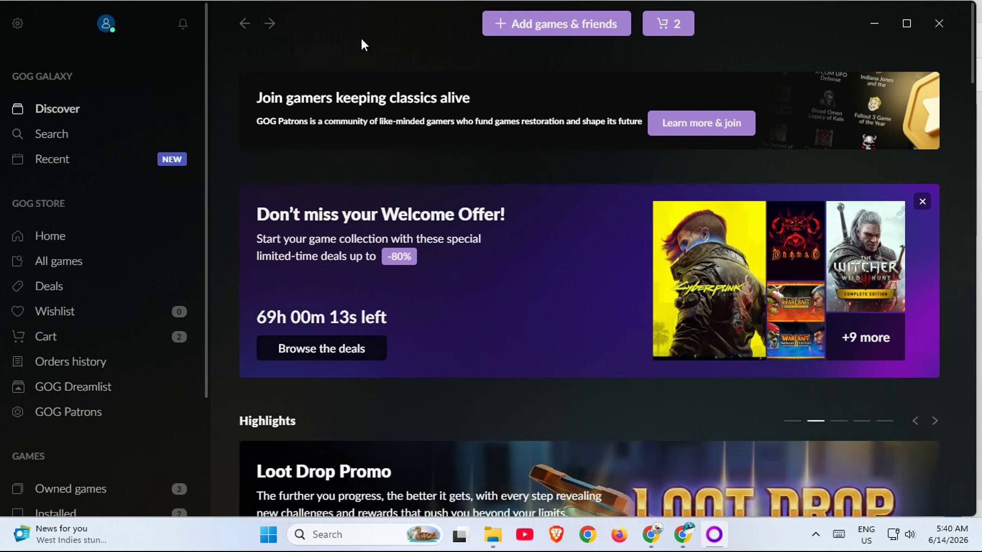
{"action": "left_click", "coordinate": [939, 23]}
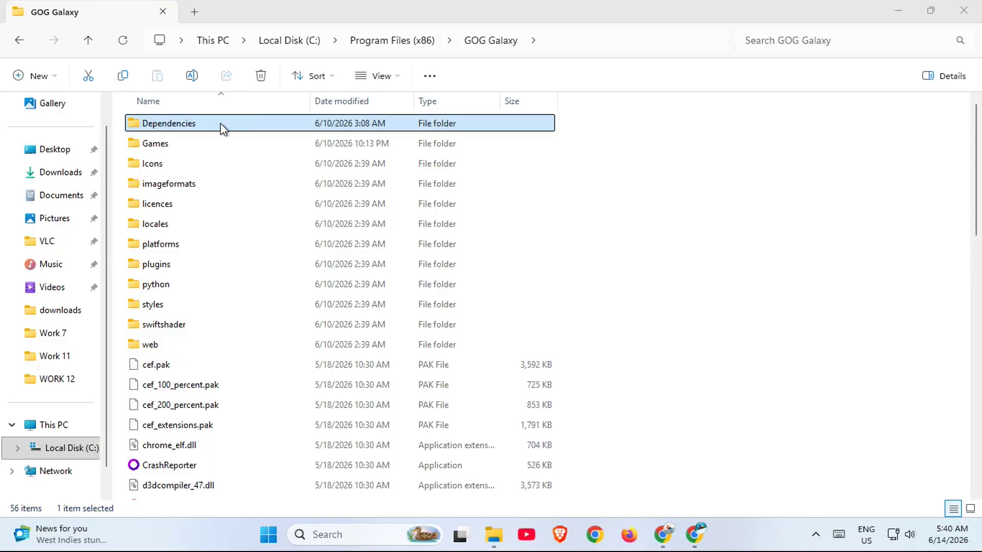
{"action": "left_click", "coordinate": [940, 23]}
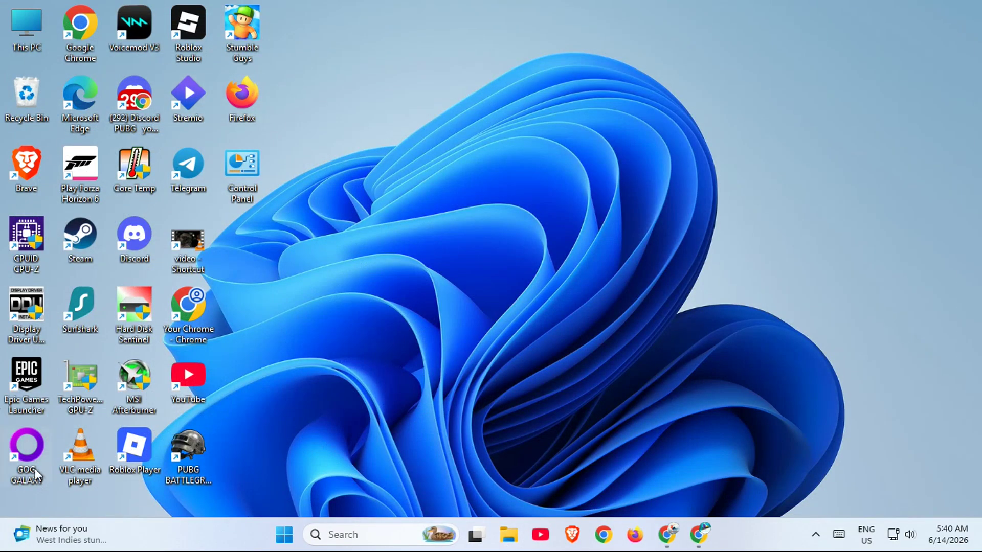
{"action": "double_click", "coordinate": [31, 463]}
Run Verify / Repair on the installed game The Elder Scrolls: Arena.
{"action": "scroll", "coordinate": [101, 387], "scroll_direction": "down", "scroll_amount": 3}
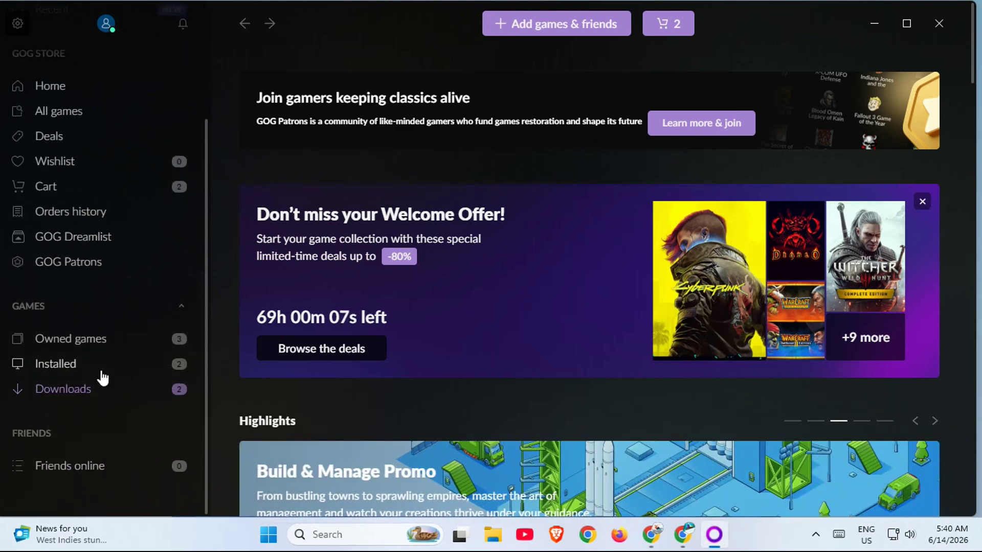
{"action": "left_click", "coordinate": [101, 372]}
{"action": "left_click", "coordinate": [329, 202]}
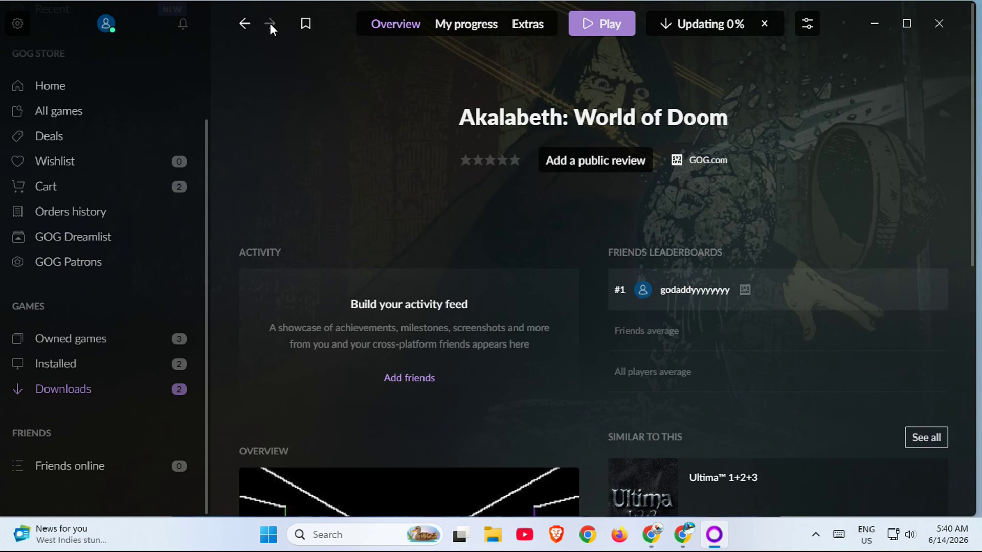
{"action": "left_click", "coordinate": [245, 23]}
{"action": "left_click", "coordinate": [409, 138]}
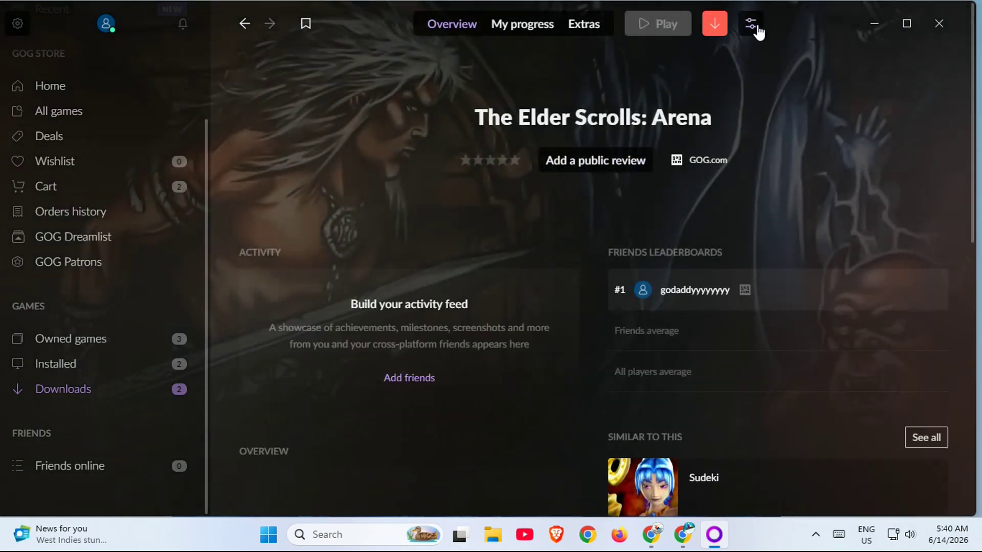
{"action": "left_click", "coordinate": [751, 24]}
{"action": "mouse_move", "coordinate": [786, 137]}
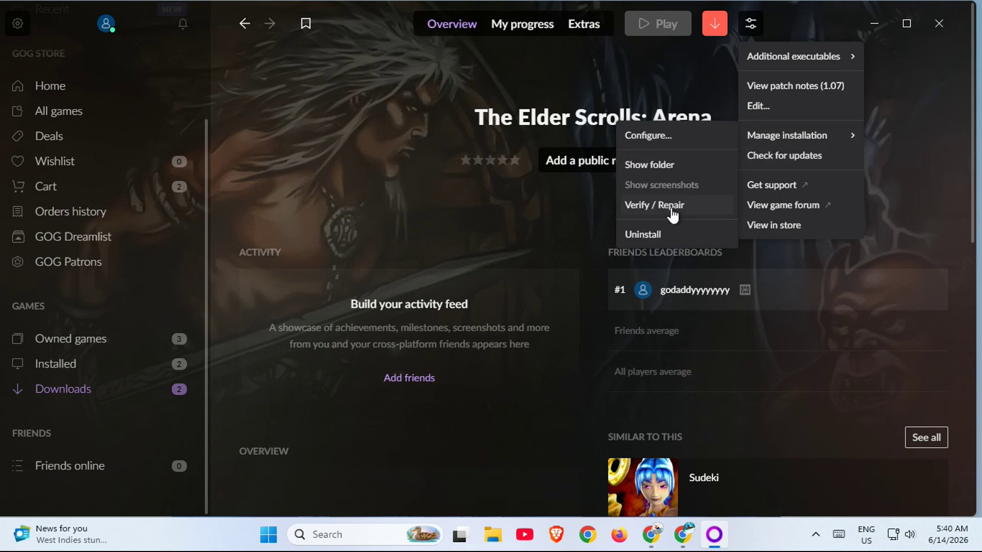
{"action": "left_click", "coordinate": [671, 210]}
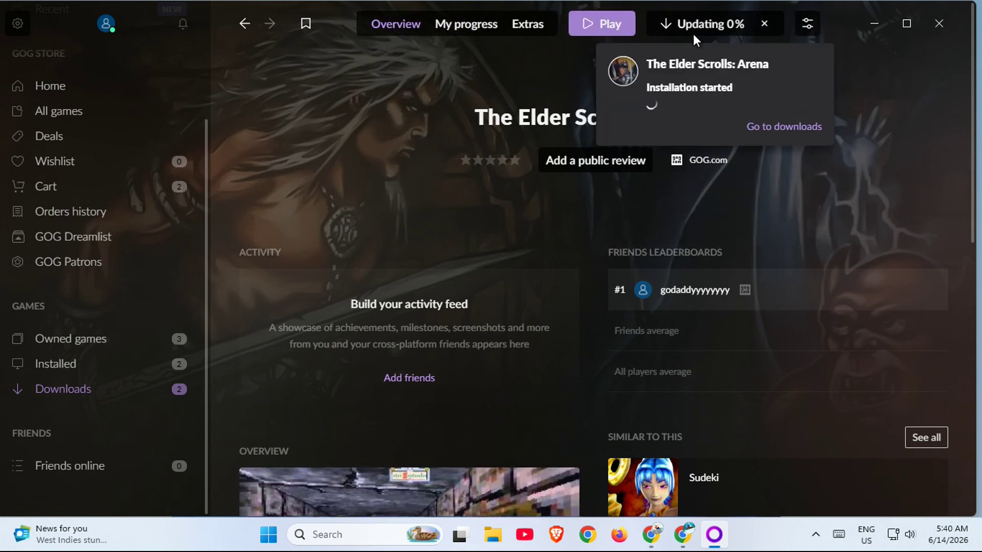